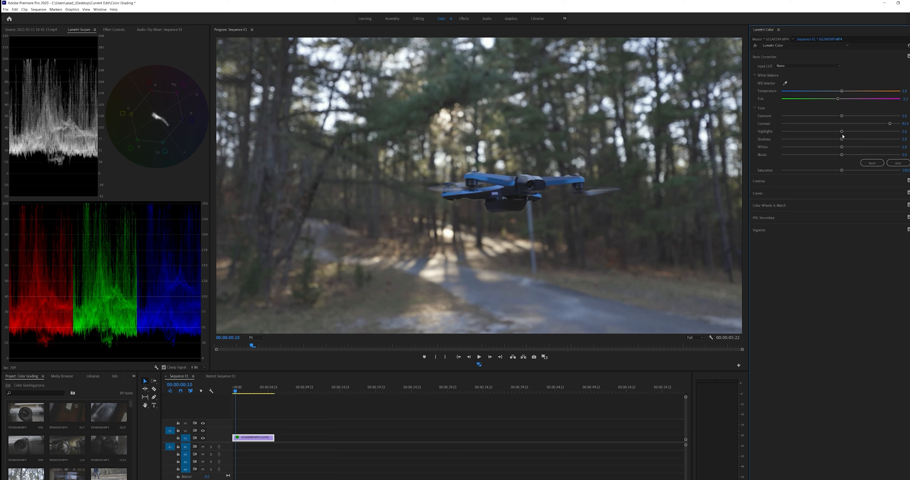
Step: Set the drone clip's highlights to about 14, shadows about -12 and whites about -7, lower the blacks, and compare with the grade off
{"action": "left_click_drag", "start_coordinate": [841, 132], "coordinate": [849, 133]}
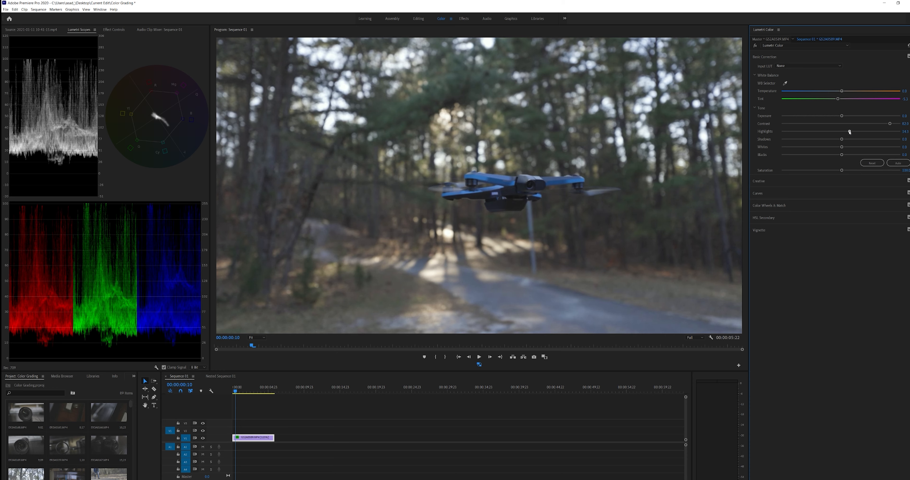
{"action": "left_click_drag", "start_coordinate": [842, 139], "coordinate": [834, 140]}
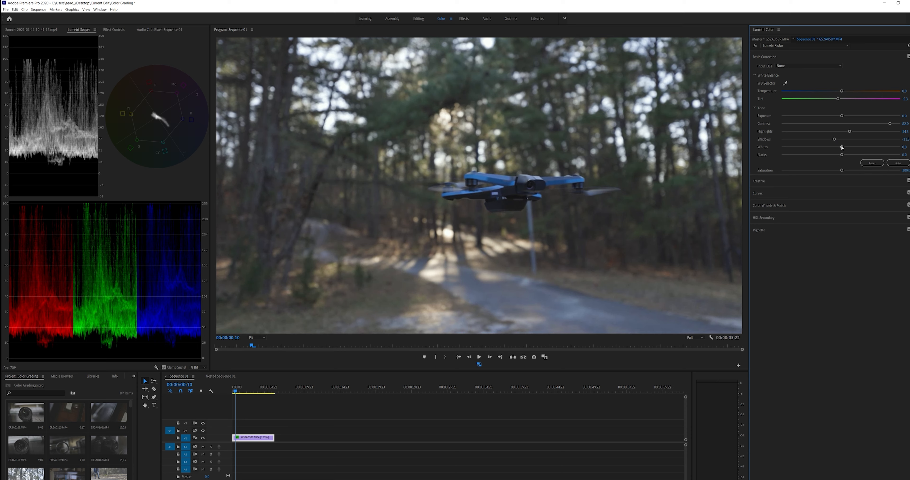
{"action": "mouse_move", "coordinate": [842, 148]}
{"action": "left_mouse_down"}
{"action": "mouse_move", "coordinate": [853, 148]}
{"action": "mouse_move", "coordinate": [813, 157]}
{"action": "mouse_move", "coordinate": [837, 149]}
{"action": "left_mouse_up"}
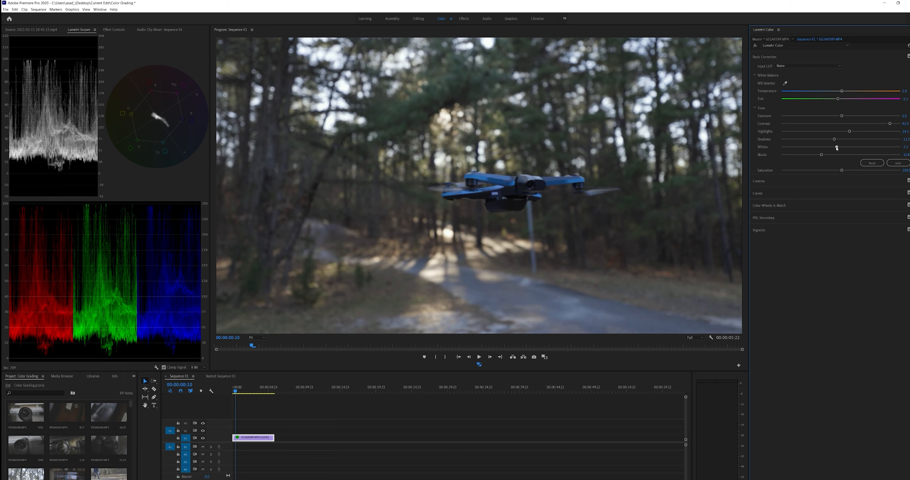
{"action": "left_click", "coordinate": [755, 46]}
{"action": "left_click", "coordinate": [756, 46]}
{"action": "left_click", "coordinate": [755, 46]}
{"action": "left_click", "coordinate": [756, 46]}
Step: Create an adjustment layer with the default video settings and place it directly above the drone clip, starting at the beginning of the sequence
{"action": "mouse_move", "coordinate": [236, 392]}
{"action": "left_mouse_down"}
{"action": "mouse_move", "coordinate": [246, 393]}
{"action": "mouse_move", "coordinate": [233, 394]}
{"action": "left_mouse_up"}
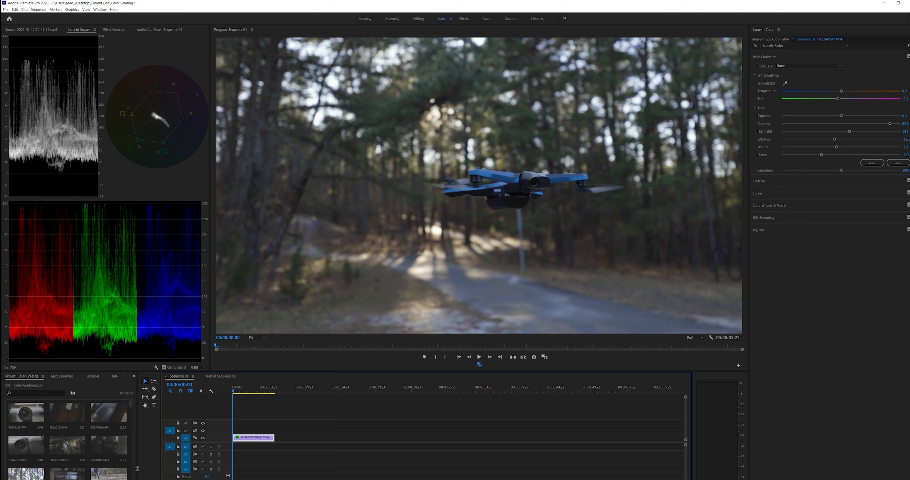
{"action": "left_click", "coordinate": [120, 479]}
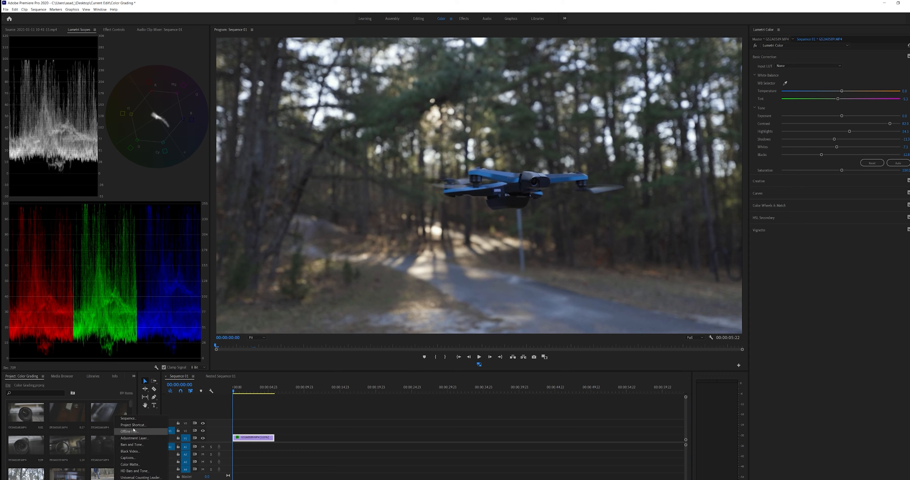
{"action": "left_click", "coordinate": [143, 432]}
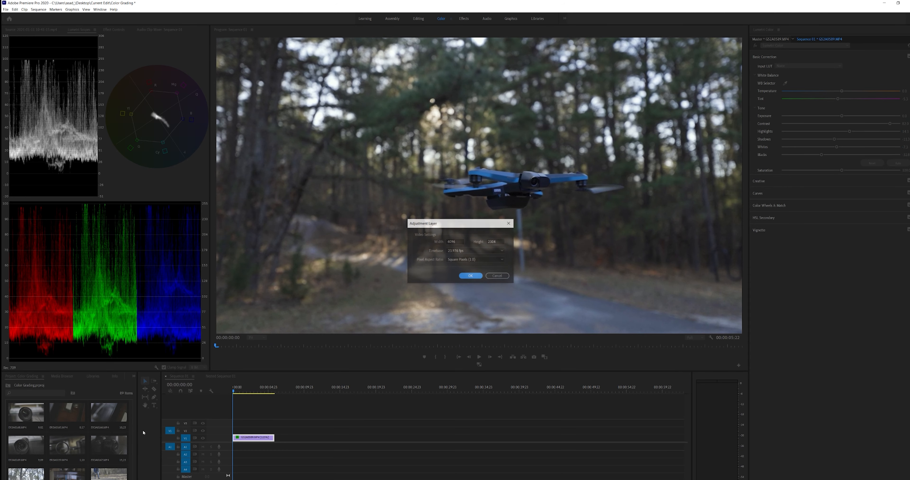
{"action": "left_click", "coordinate": [471, 276]}
{"action": "left_click_drag", "start_coordinate": [111, 470], "coordinate": [274, 429]}
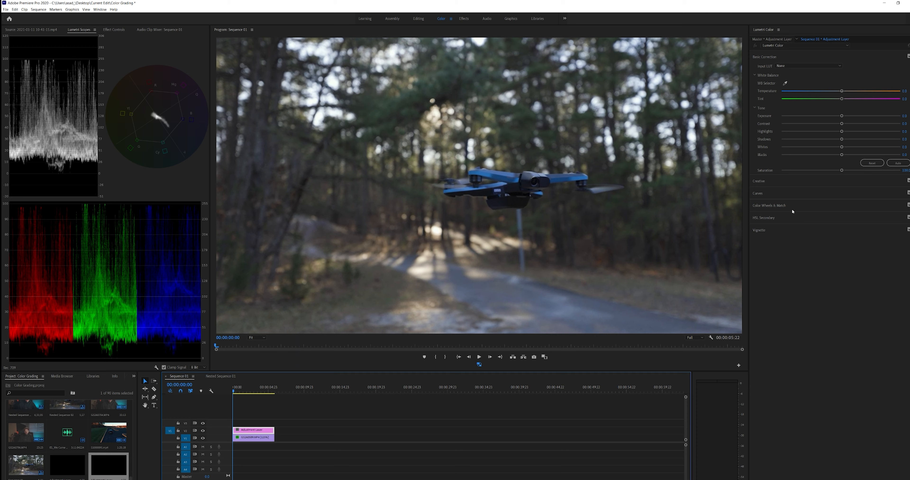
Step: Sample the dark green tree foliage as an HSL Secondary key on the adjustment layer and preview its mask
{"action": "left_click", "coordinate": [767, 218]}
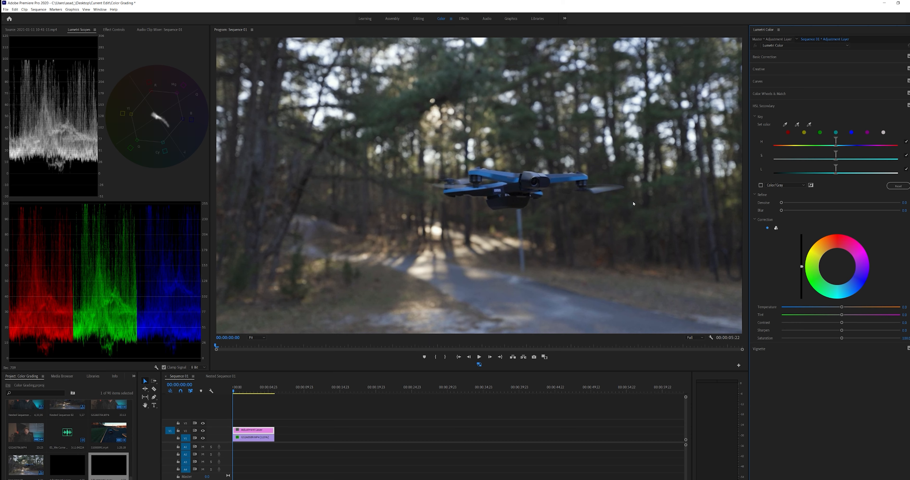
{"action": "left_click", "coordinate": [786, 125]}
{"action": "left_click", "coordinate": [382, 106]}
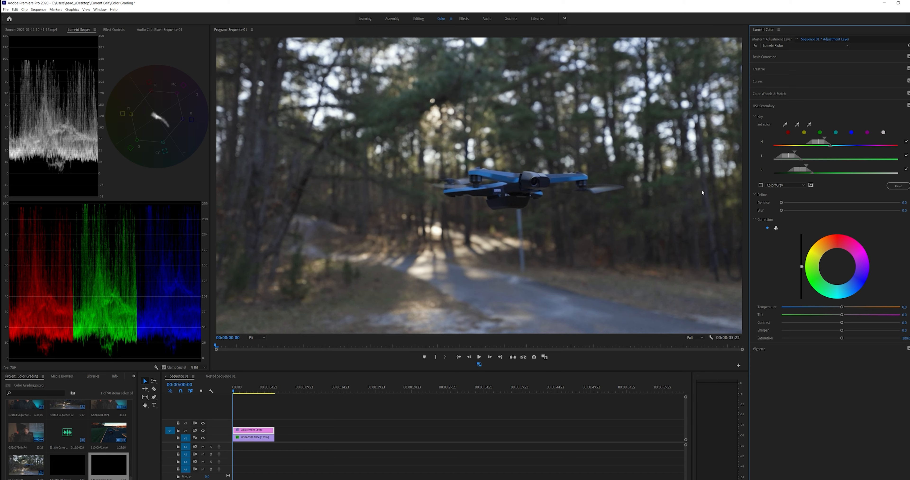
{"action": "left_click", "coordinate": [761, 185]}
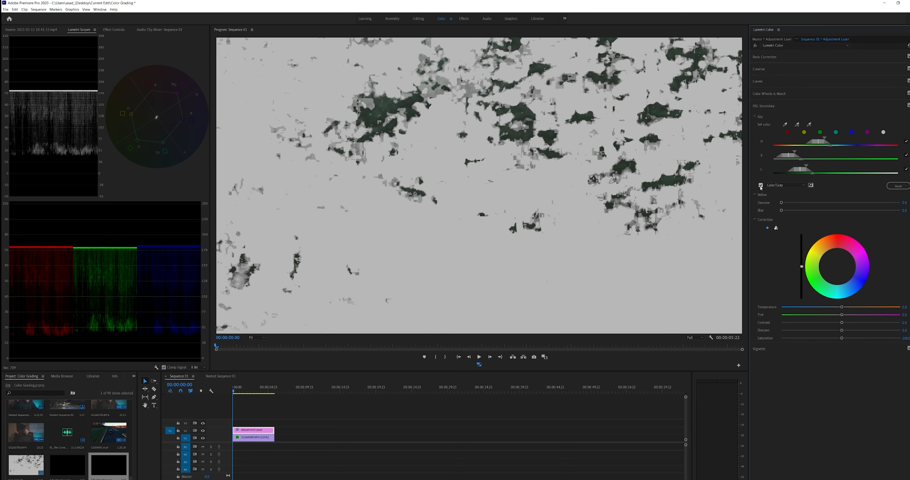
{"action": "left_click", "coordinate": [760, 185]}
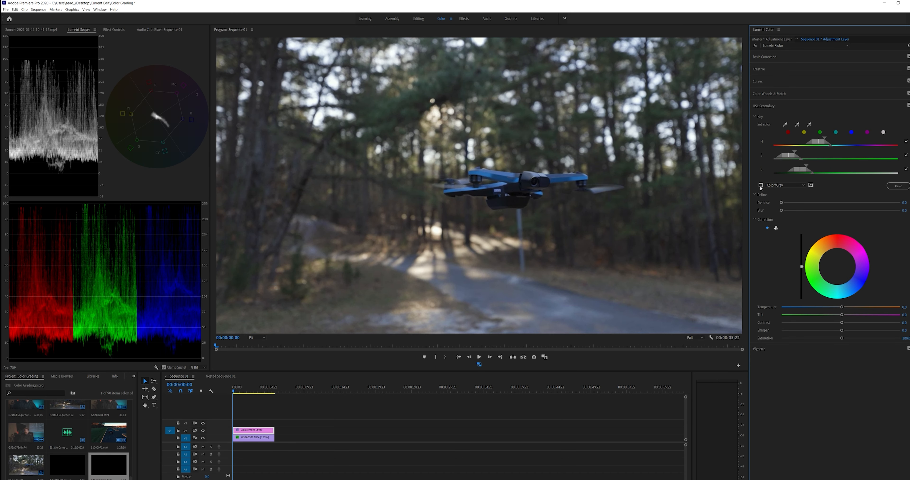
Step: Refine the foliage key with denoise of about 46 and a slight blur, checking the mask
{"action": "mouse_move", "coordinate": [782, 202]}
{"action": "left_mouse_down"}
{"action": "mouse_move", "coordinate": [802, 204]}
{"action": "mouse_move", "coordinate": [789, 211]}
{"action": "mouse_move", "coordinate": [837, 203]}
{"action": "mouse_move", "coordinate": [791, 211]}
{"action": "left_mouse_up"}
{"action": "left_click", "coordinate": [761, 185]}
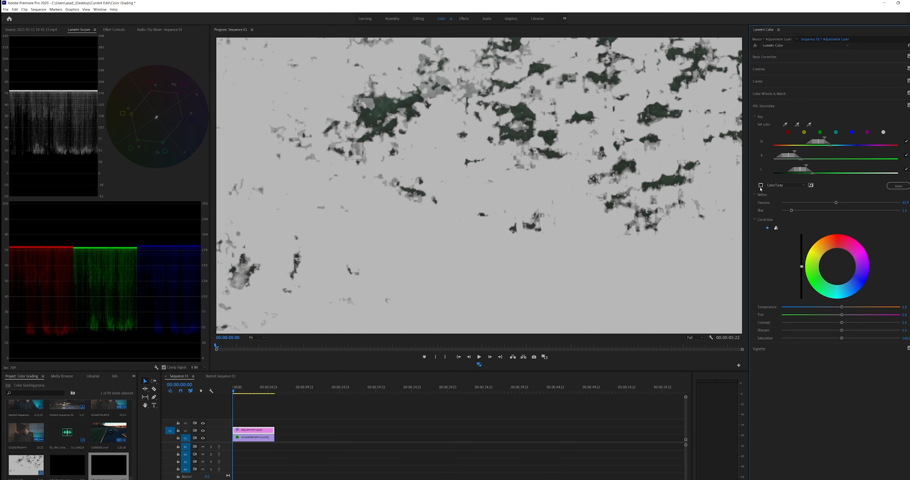
{"action": "left_click", "coordinate": [761, 185]}
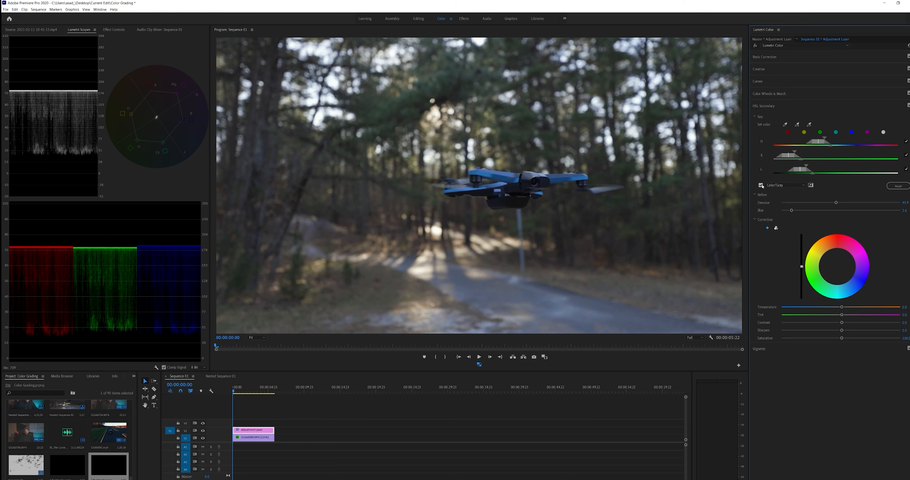
Step: Add another foliage area to the HSL key's color selection and check the mask against the normal image
{"action": "left_click", "coordinate": [797, 125]}
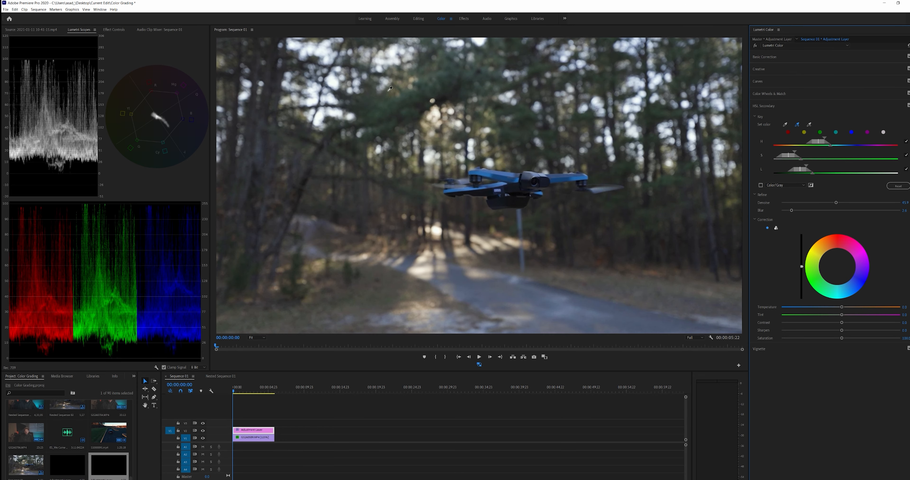
{"action": "left_click", "coordinate": [365, 96]}
{"action": "left_click", "coordinate": [761, 185]}
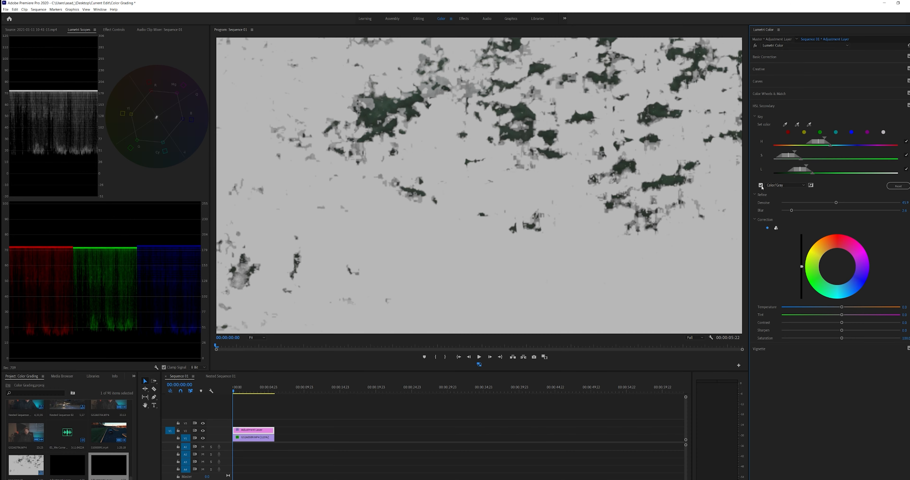
{"action": "left_click", "coordinate": [761, 185]}
{"action": "left_click", "coordinate": [761, 185]}
{"action": "left_click", "coordinate": [760, 185]}
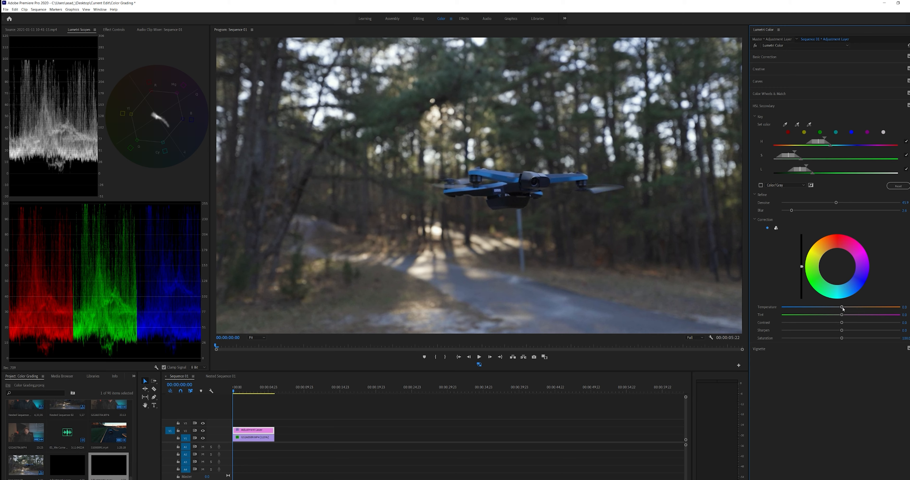
Step: Correct the keyed foliage with a much cooler temperature, slightly magenta tint, saturation of about 90 and lower brightness, leaving the color wheel neutral
{"action": "left_click_drag", "start_coordinate": [843, 307], "coordinate": [810, 306]}
{"action": "mouse_move", "coordinate": [842, 316]}
{"action": "left_mouse_down"}
{"action": "mouse_move", "coordinate": [793, 315]}
{"action": "mouse_move", "coordinate": [847, 317]}
{"action": "left_mouse_up"}
{"action": "left_click_drag", "start_coordinate": [842, 341], "coordinate": [840, 340]}
{"action": "left_click_drag", "start_coordinate": [839, 340], "coordinate": [837, 339]}
{"action": "mouse_move", "coordinate": [802, 267]}
{"action": "left_mouse_down"}
{"action": "mouse_move", "coordinate": [801, 282]}
{"action": "mouse_move", "coordinate": [801, 262]}
{"action": "mouse_move", "coordinate": [801, 272]}
{"action": "left_mouse_up"}
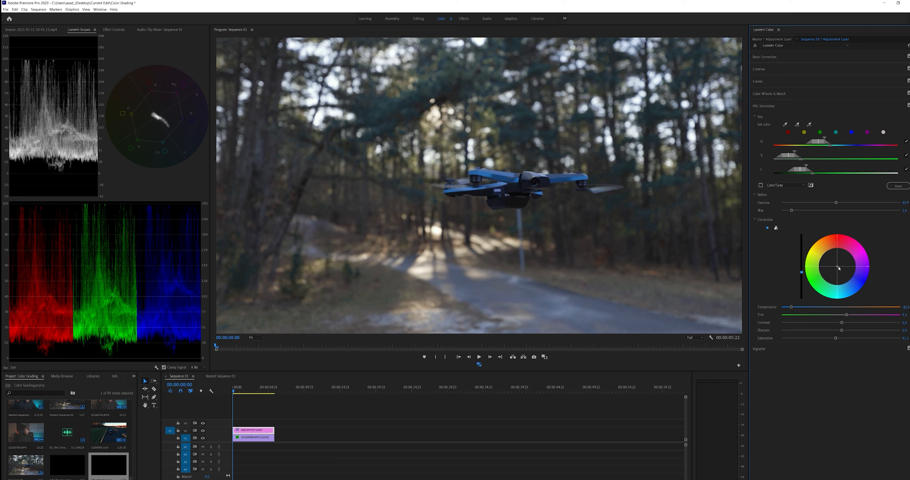
{"action": "mouse_move", "coordinate": [839, 269]}
{"action": "left_mouse_down"}
{"action": "mouse_move", "coordinate": [840, 243]}
{"action": "mouse_move", "coordinate": [821, 280]}
{"action": "mouse_move", "coordinate": [859, 276]}
{"action": "mouse_move", "coordinate": [852, 260]}
{"action": "mouse_move", "coordinate": [838, 265]}
{"action": "left_mouse_up"}
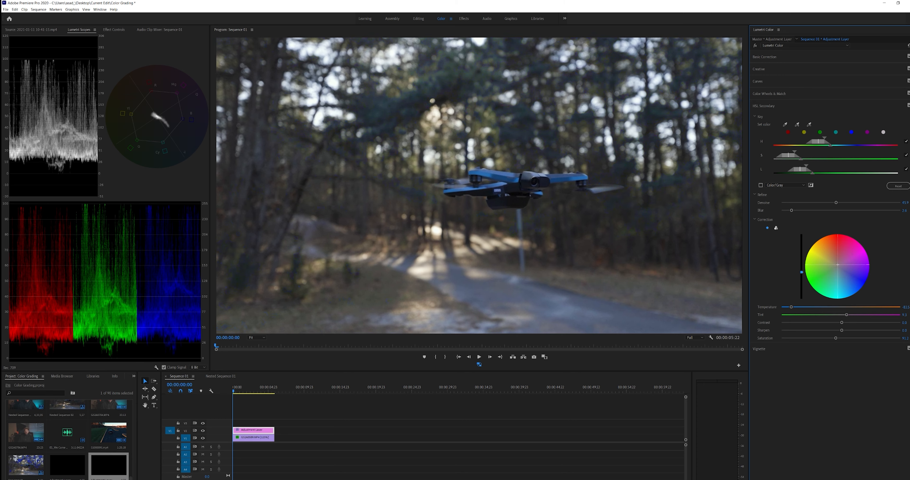
{"action": "double_click", "coordinate": [852, 270]}
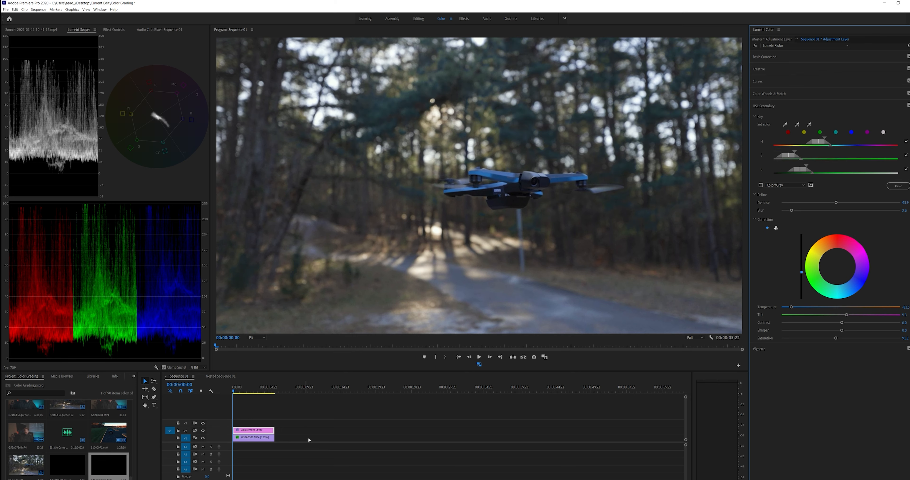
Step: Shape the drone clip's RGB curve into a gentle S by lowering the shadows, anchoring the midtones and raising the highlights
{"action": "left_click", "coordinate": [253, 438]}
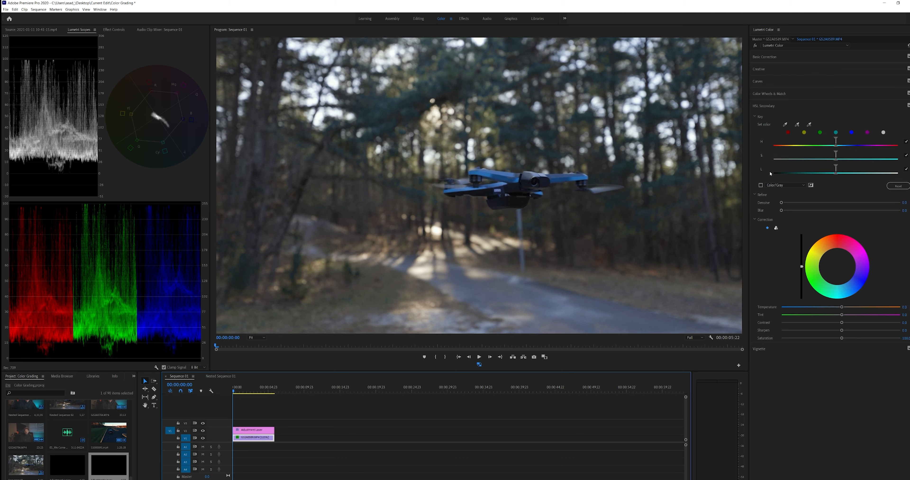
{"action": "left_click", "coordinate": [770, 57]}
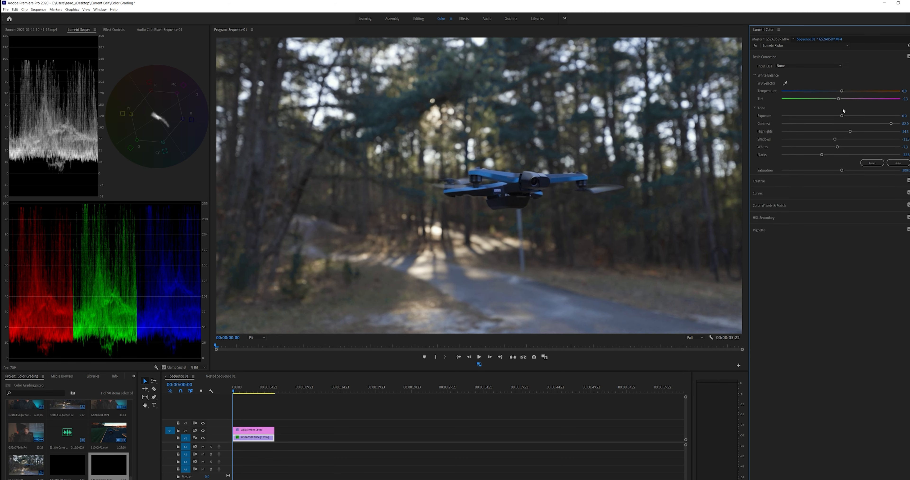
{"action": "left_click", "coordinate": [757, 194]}
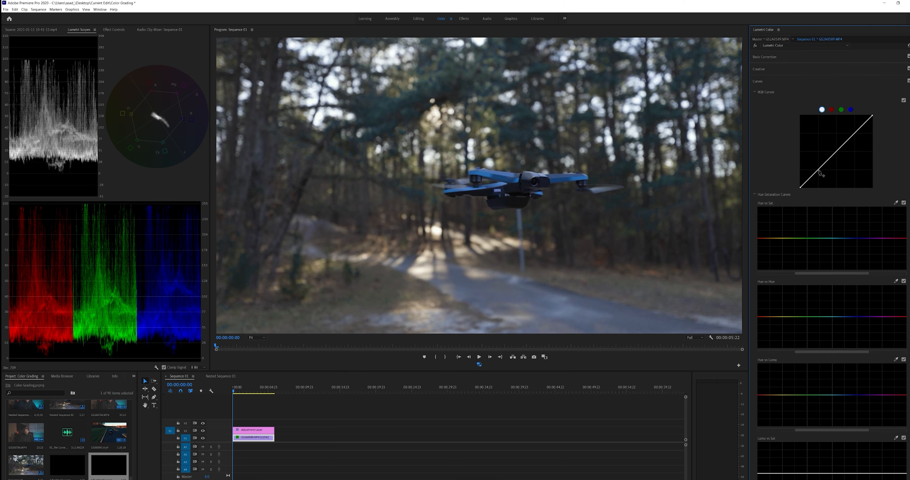
{"action": "left_click_drag", "start_coordinate": [819, 169], "coordinate": [819, 172]}
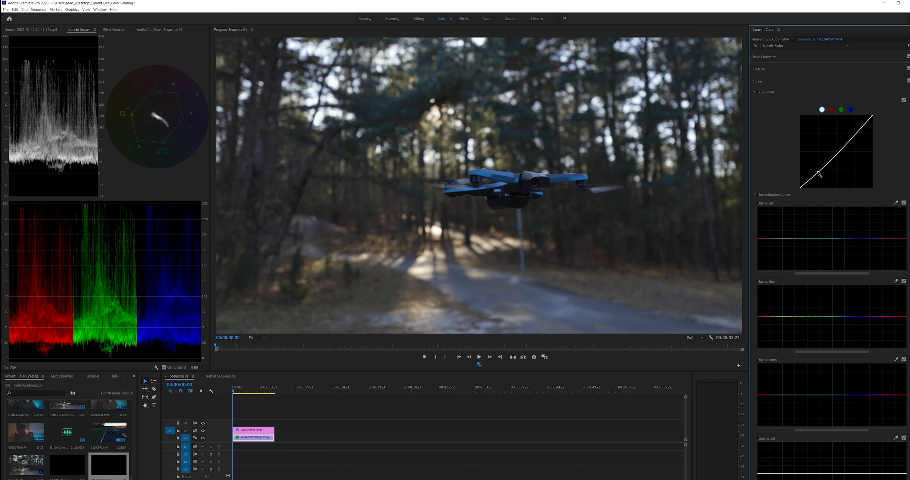
{"action": "left_click", "coordinate": [837, 151]}
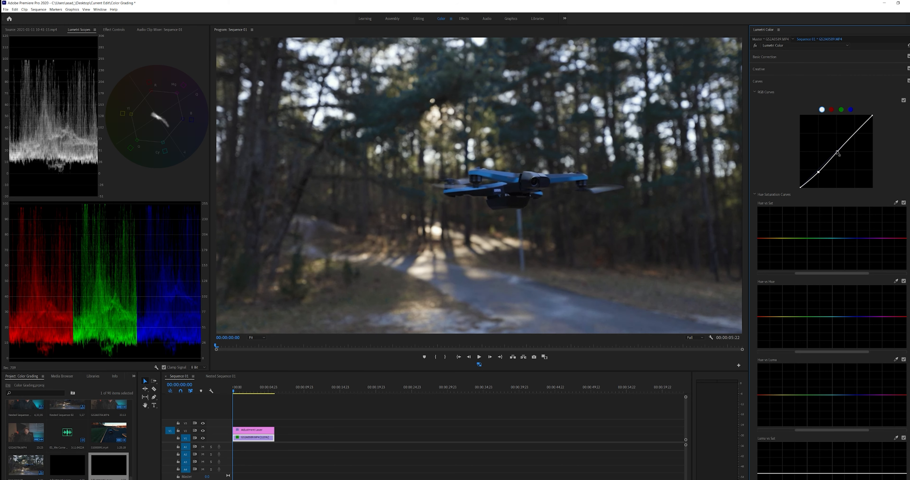
{"action": "left_click", "coordinate": [854, 134]}
{"action": "left_click_drag", "start_coordinate": [854, 134], "coordinate": [854, 131]}
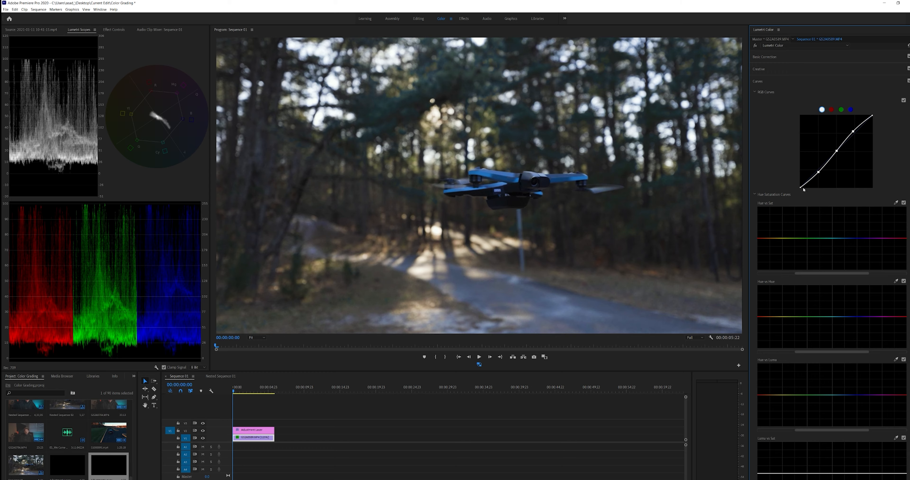